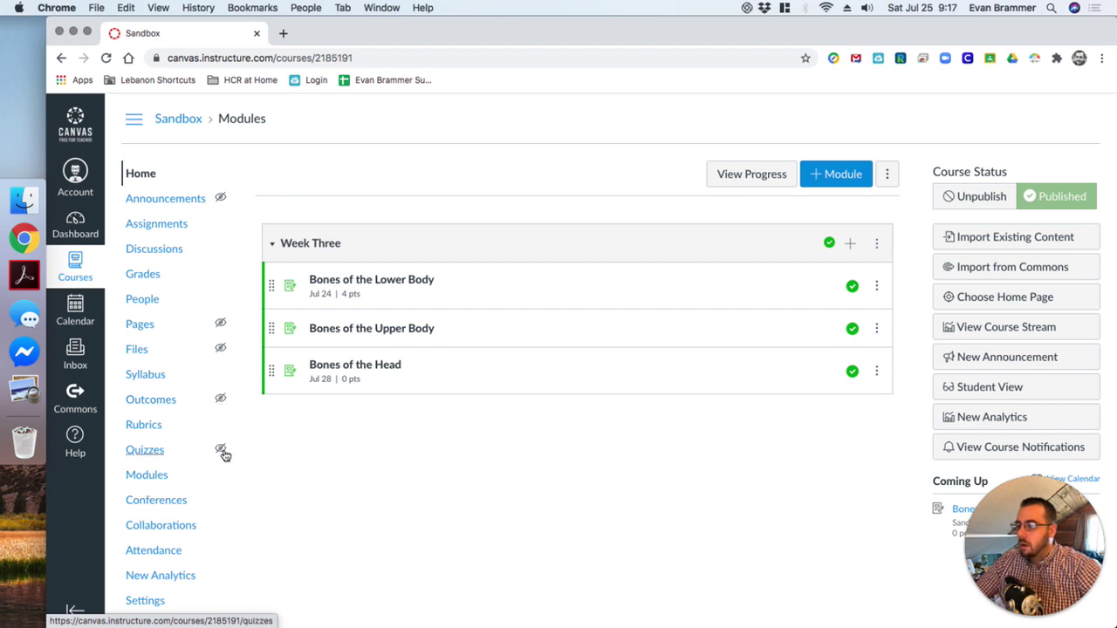
# Post an announcement titled 'New Announcement' with the message 'This is an announcement.'.
pyautogui.moveTo(223, 454)
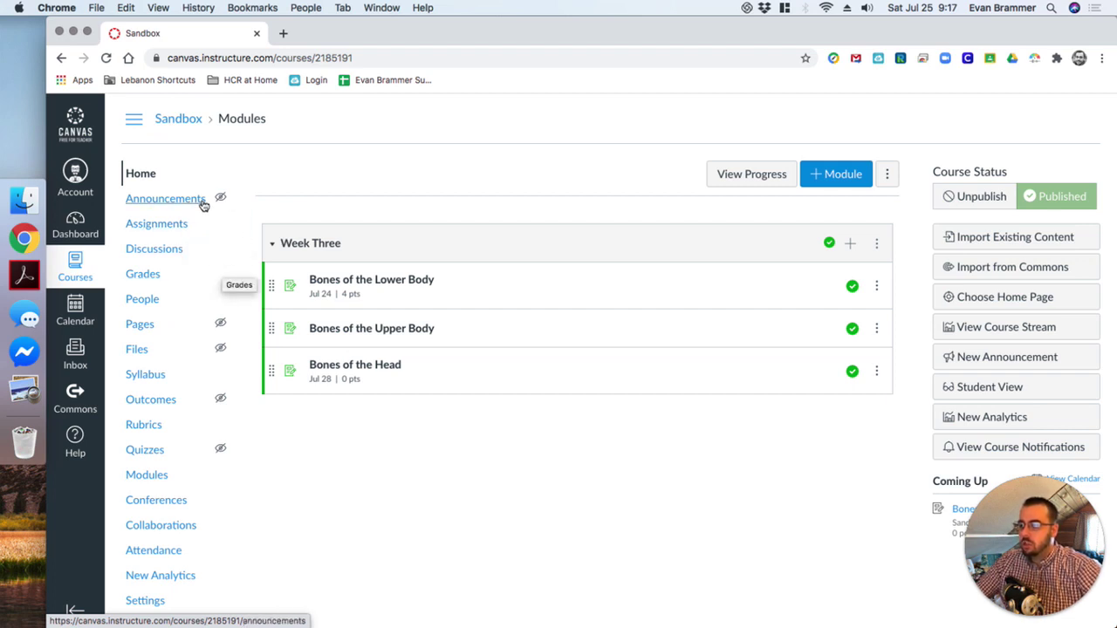
pyautogui.click(173, 202)
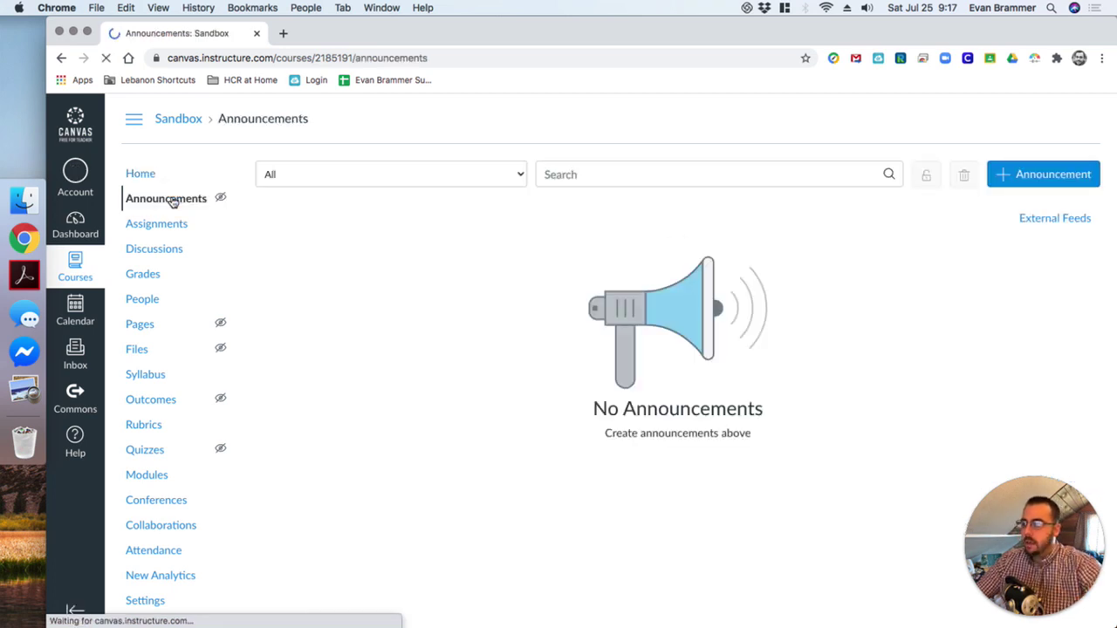
pyautogui.click(1058, 175)
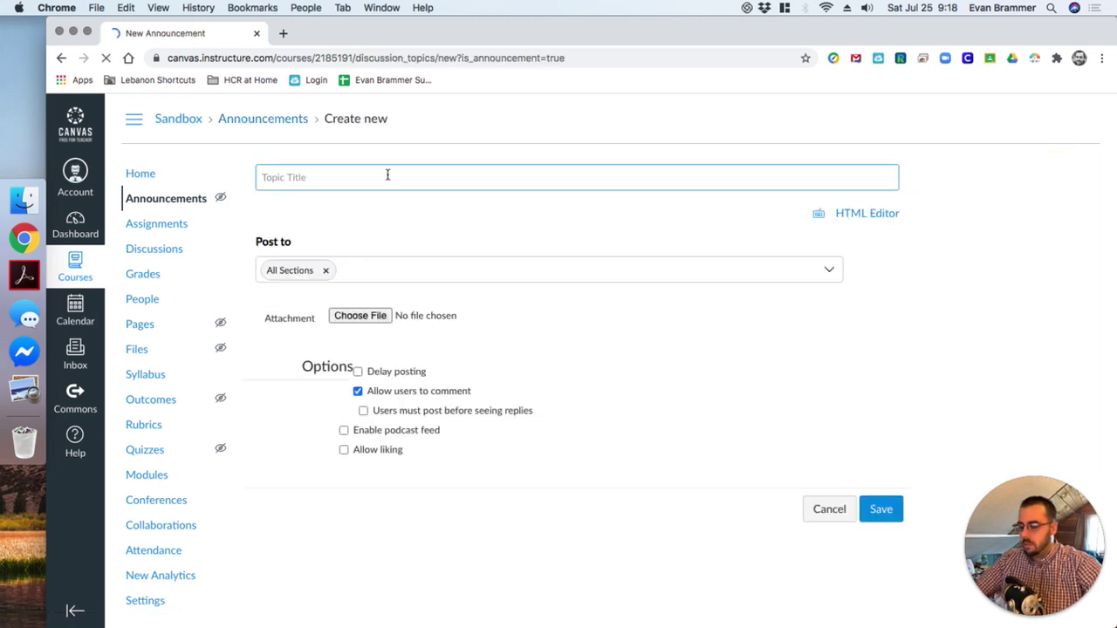
pyautogui.write('New Announcement')
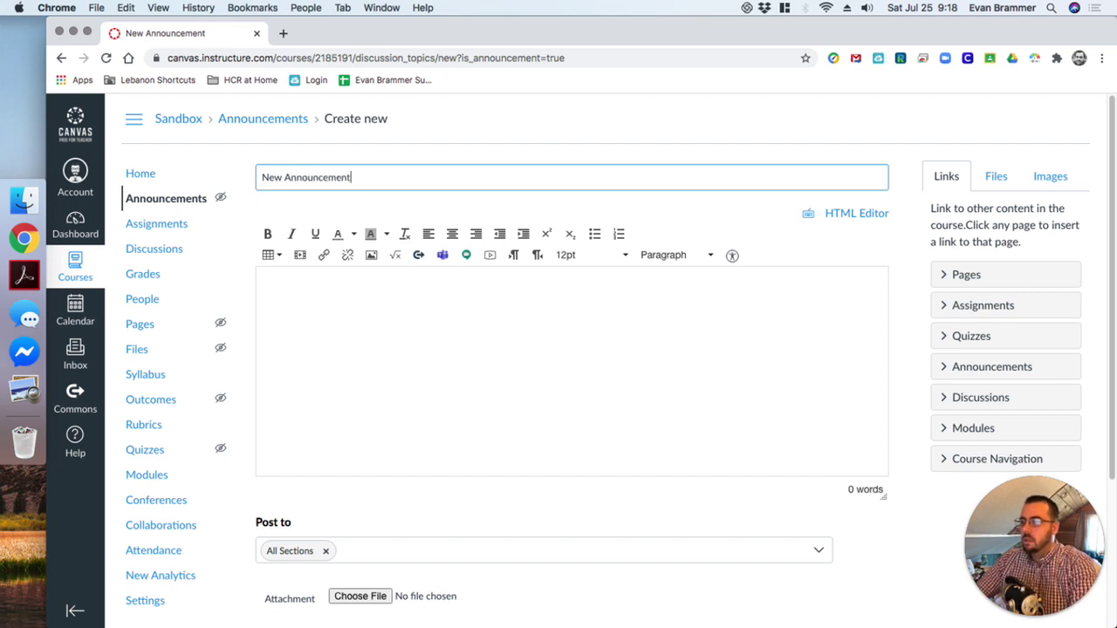
pyautogui.click(436, 340)
pyautogui.write('This is an announcement.')
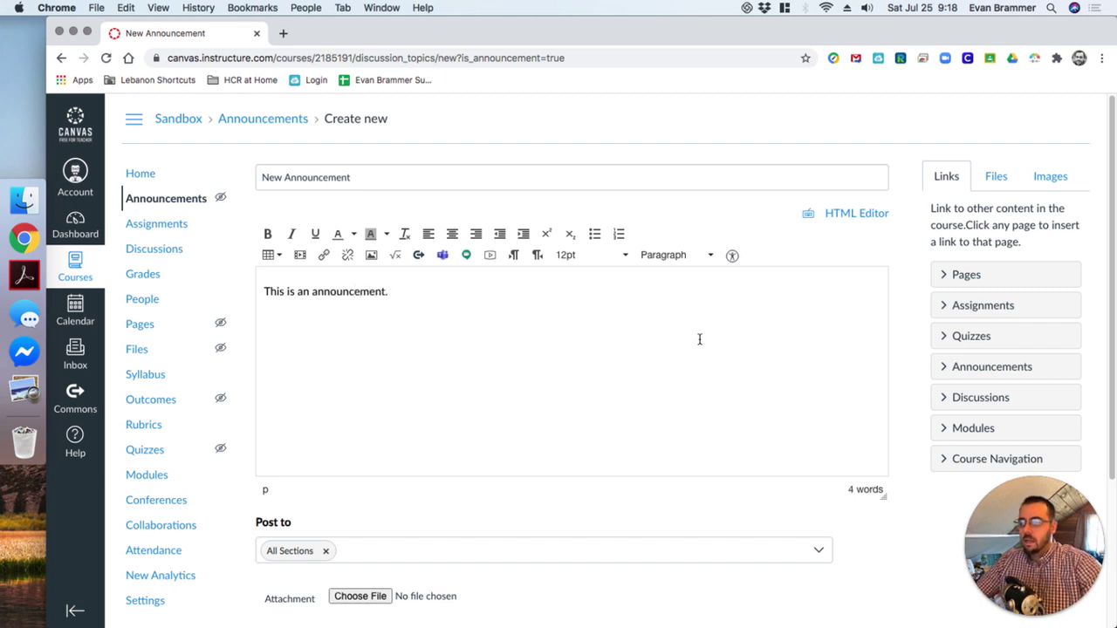
pyautogui.scroll(-5, 811, 317)
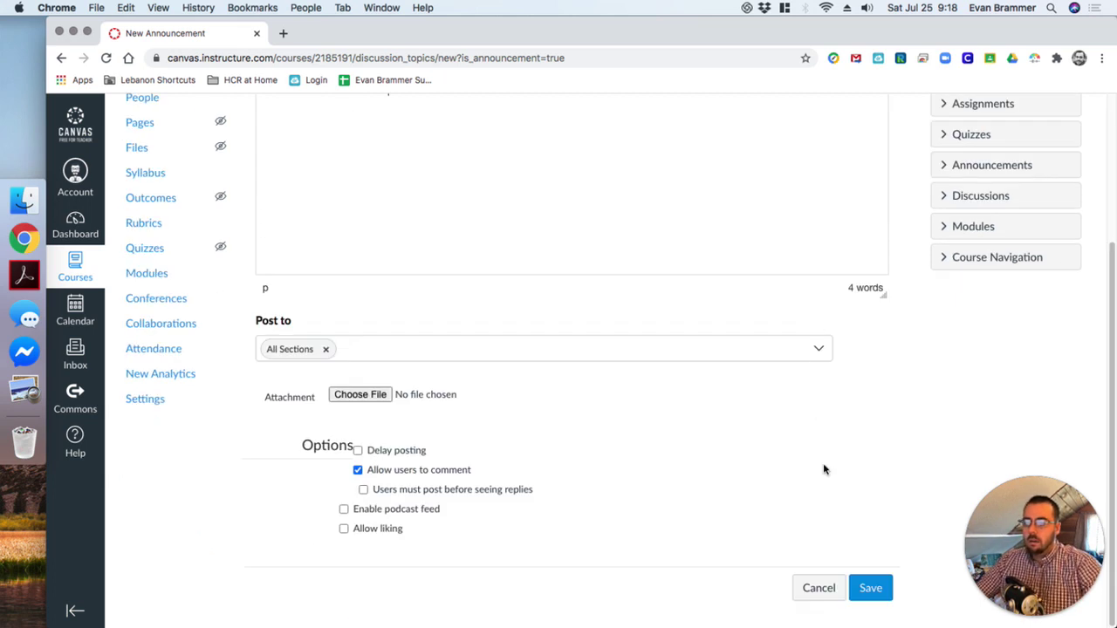
pyautogui.click(862, 588)
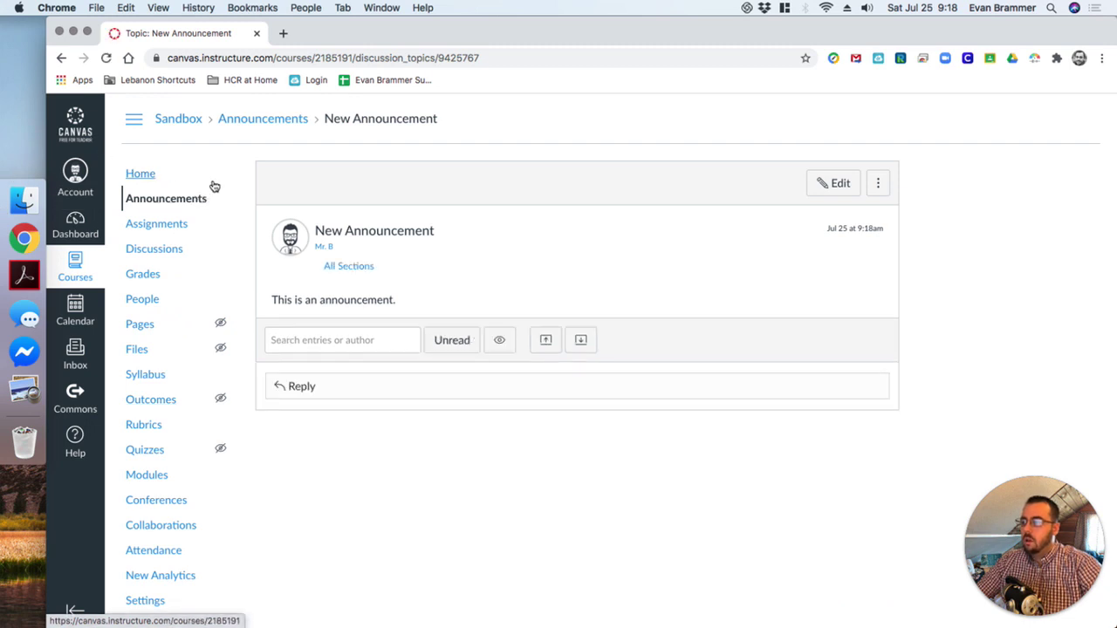
# Leave the posted announcement and return to the Sandbox course's Modules home page.
pyautogui.click(206, 225)
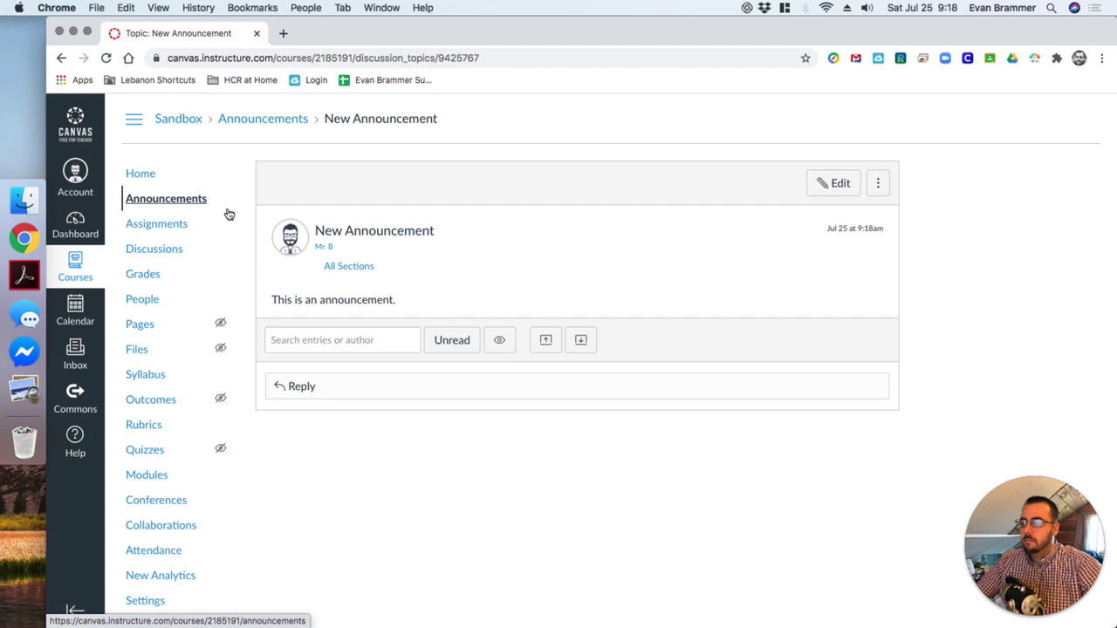
pyautogui.click(150, 179)
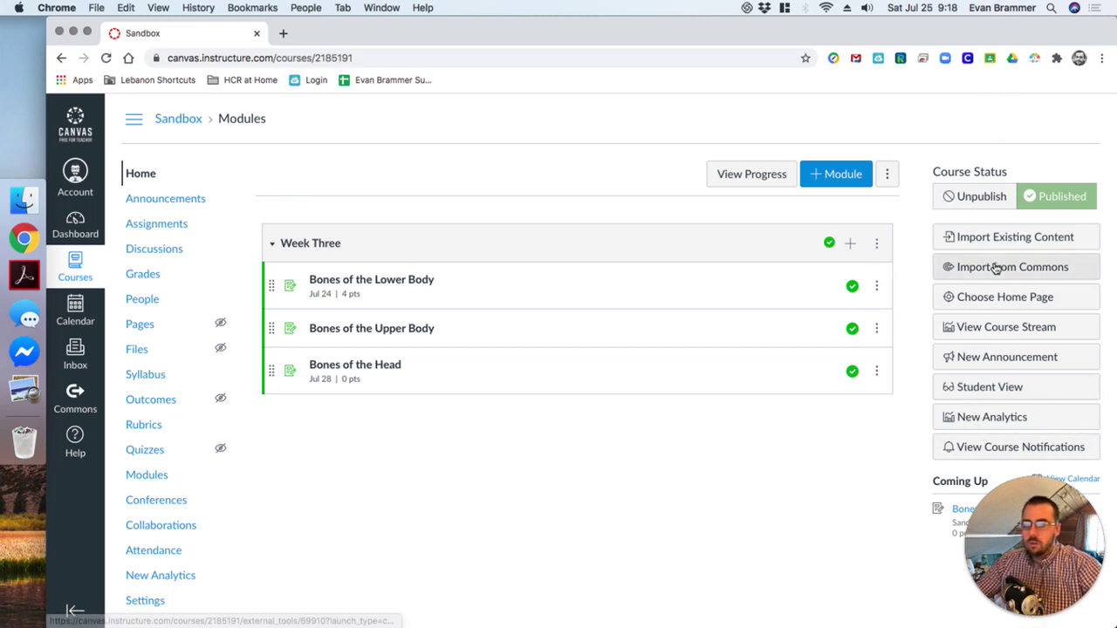
pyautogui.click(1015, 388)
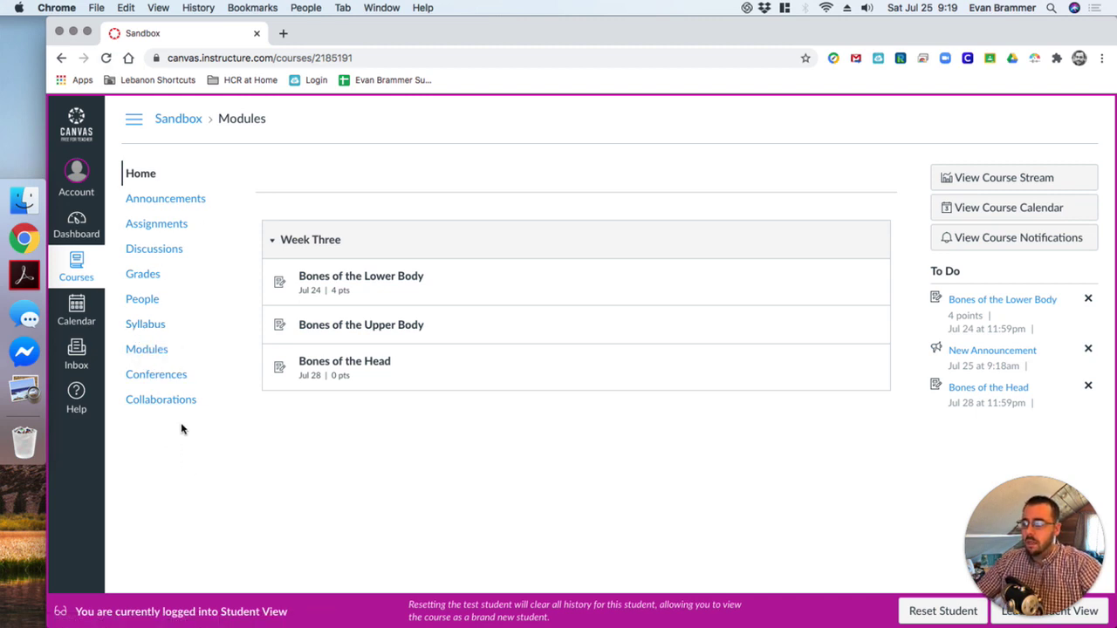
pyautogui.click(1106, 613)
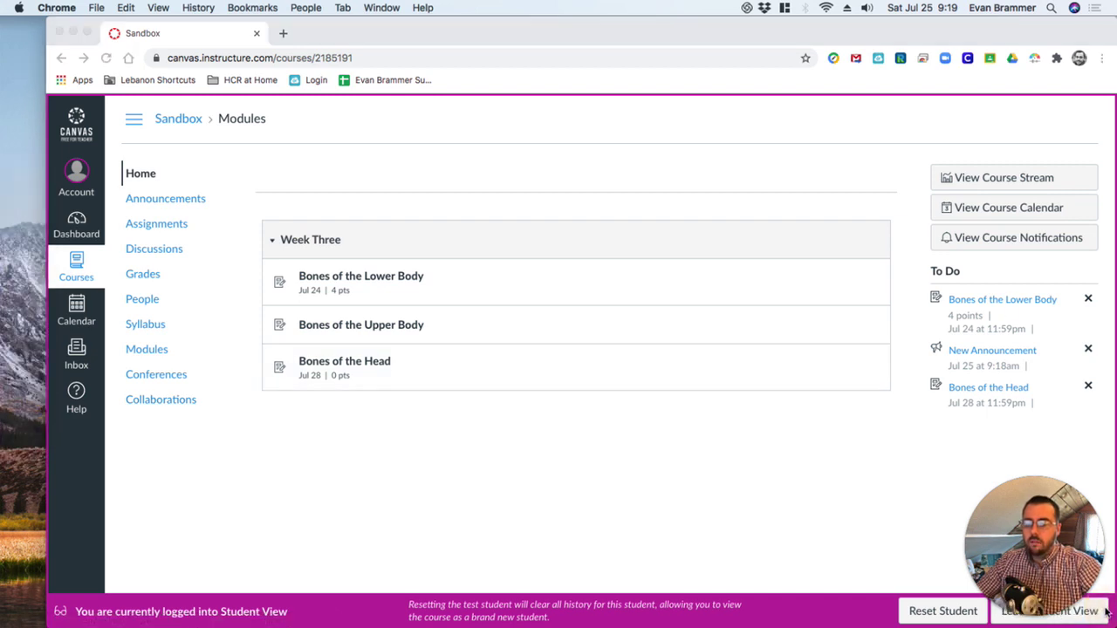
pyautogui.moveTo(1098, 552); pyautogui.dragTo(1080, 486)
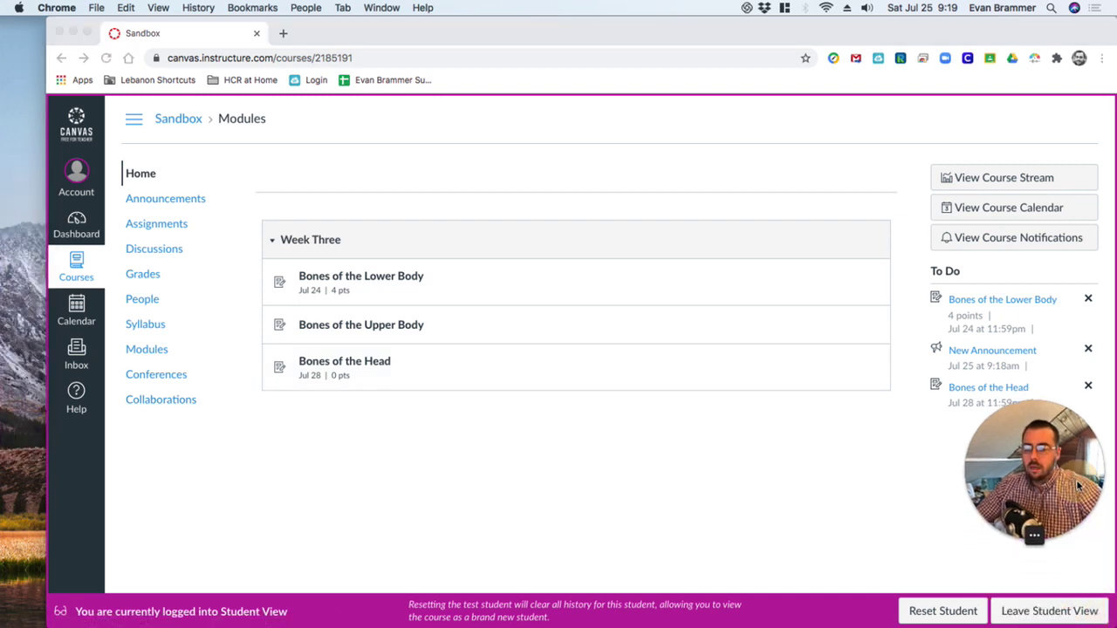
pyautogui.click(1081, 613)
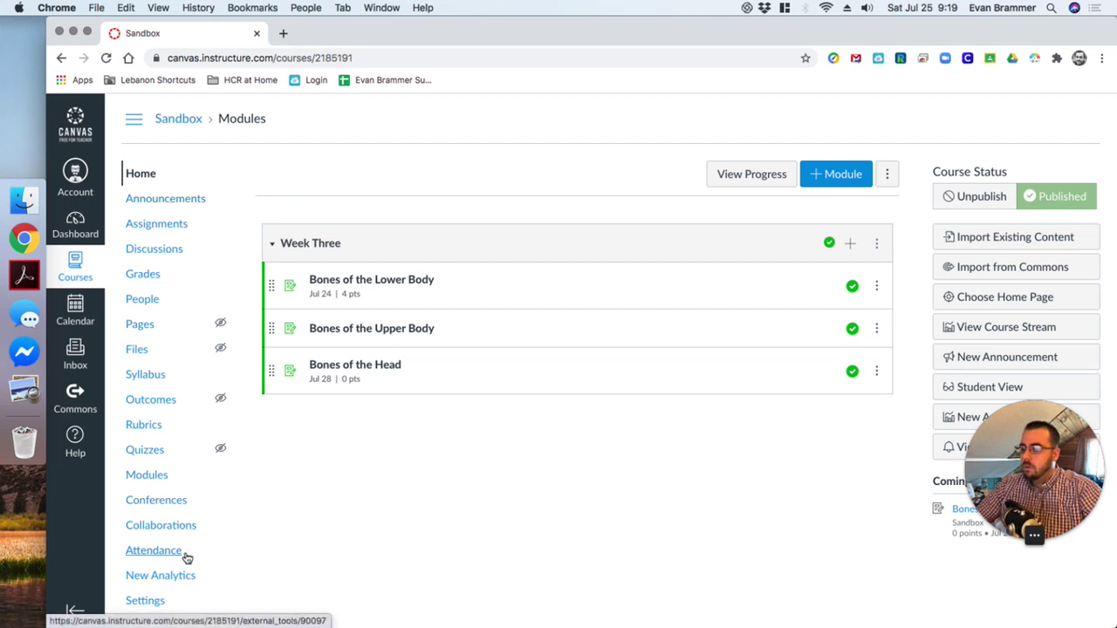
# In the course Settings Navigation list, drag Pages up to sit right after Announcements.
pyautogui.click(139, 606)
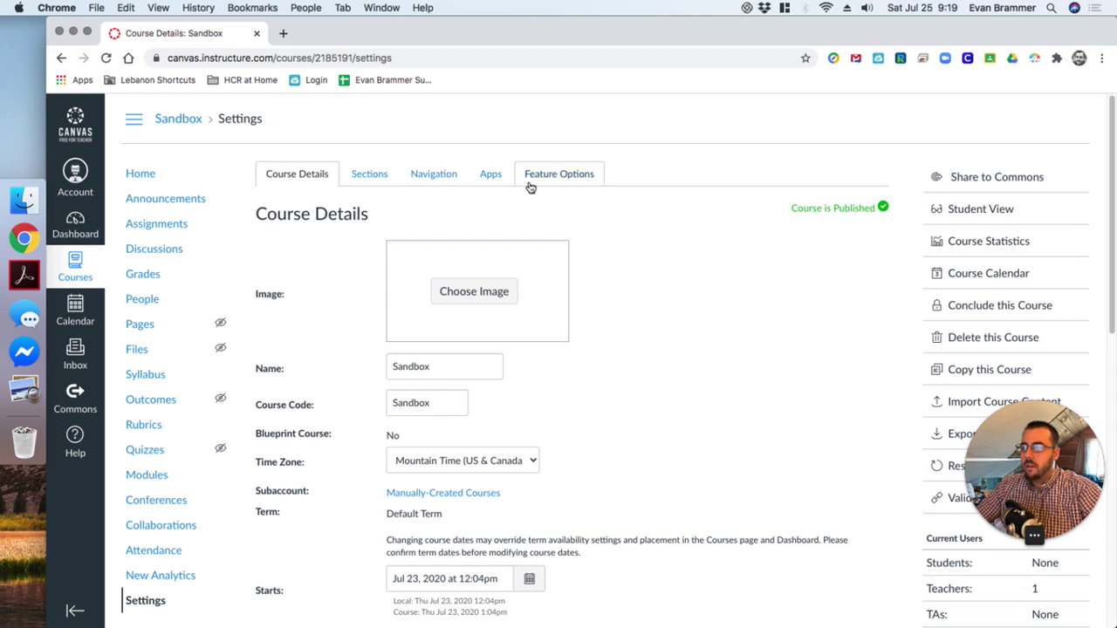
pyautogui.click(434, 174)
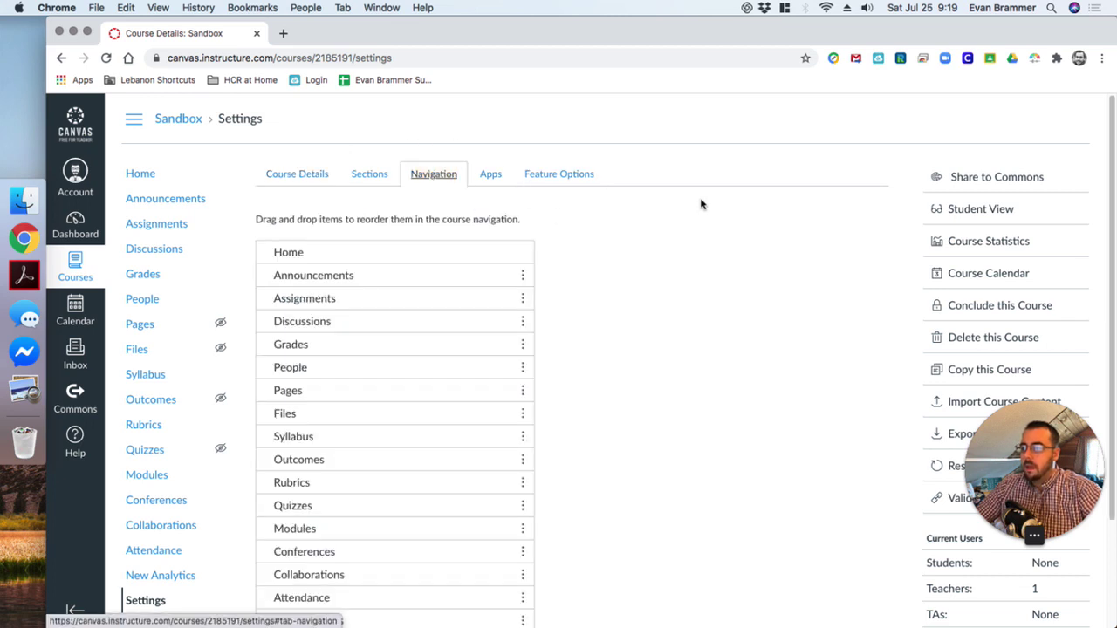
pyautogui.scroll(-2, 701, 204)
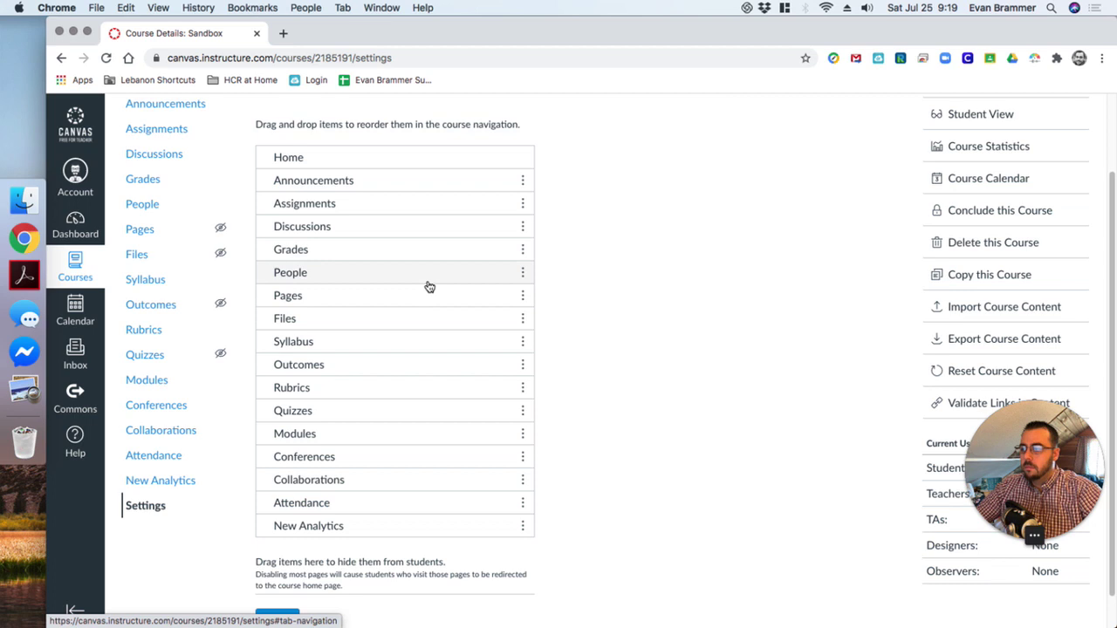
pyautogui.moveTo(434, 302); pyautogui.dragTo(439, 212)
pyautogui.scroll(-1, 439, 215)
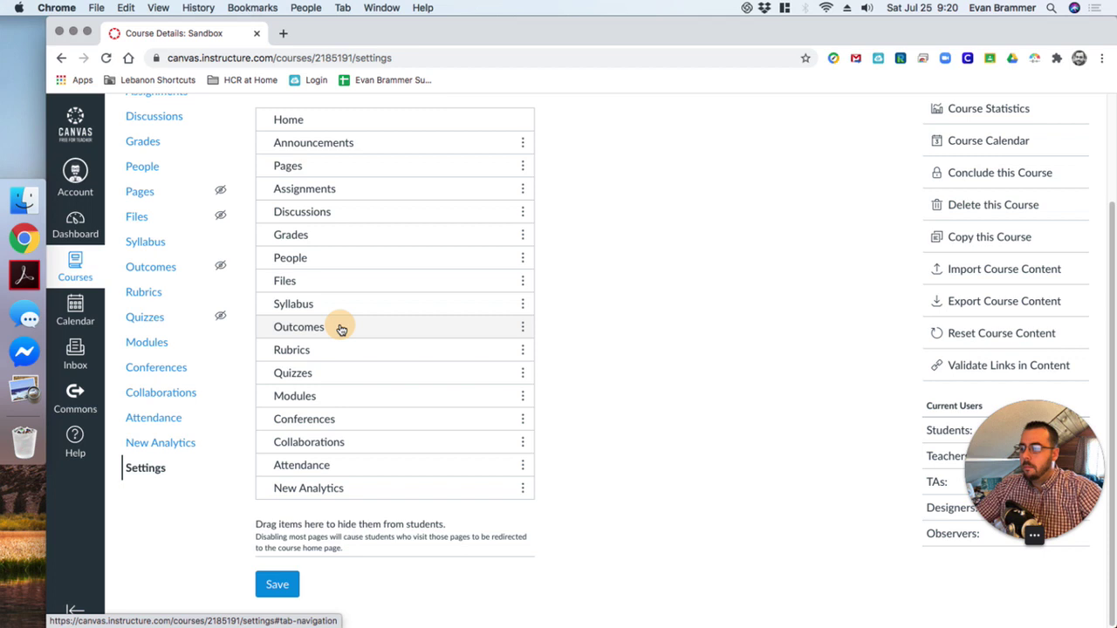
# Hide Outcomes, Conferences, Rubrics, Files, Attendance and New Analytics, keeping Collaborations visible.
pyautogui.moveTo(341, 329); pyautogui.dragTo(376, 568)
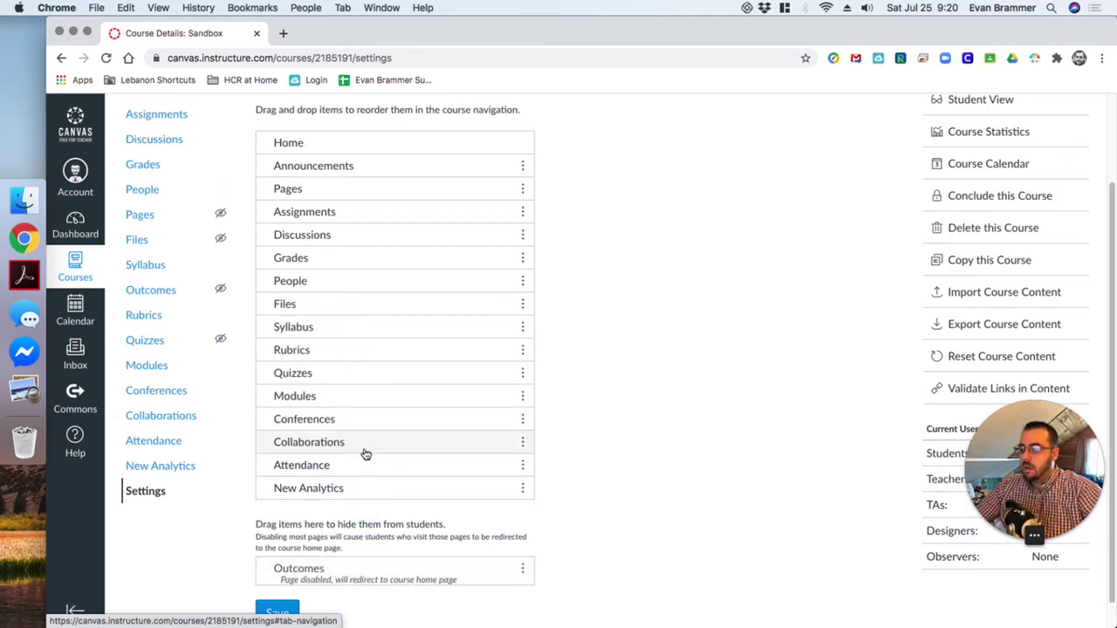
pyautogui.moveTo(362, 447); pyautogui.dragTo(372, 566)
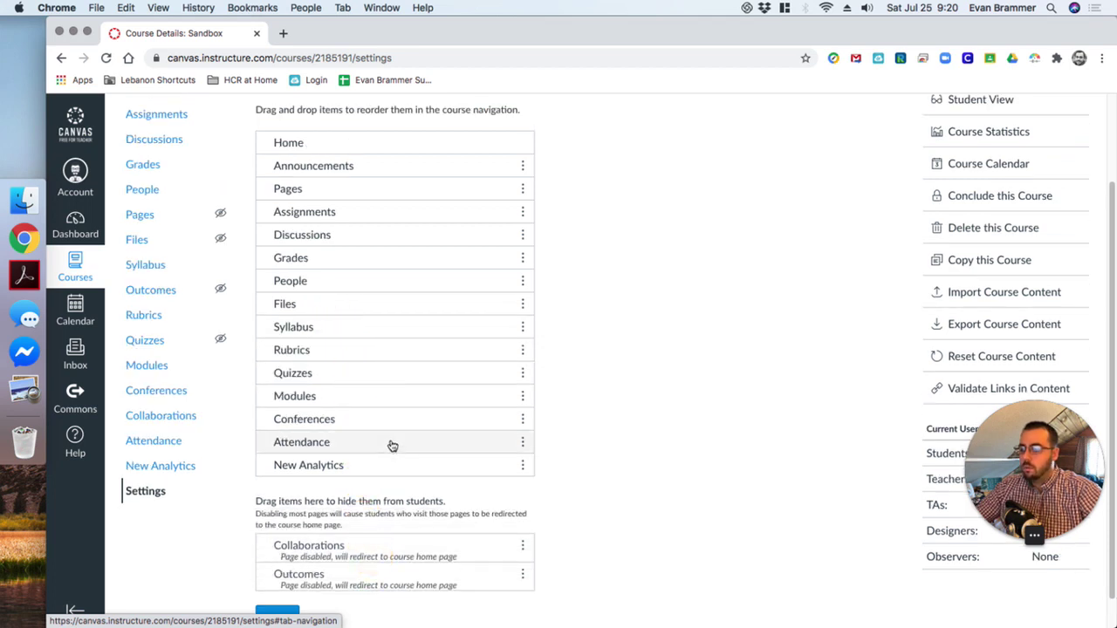
pyautogui.moveTo(384, 423); pyautogui.dragTo(378, 554)
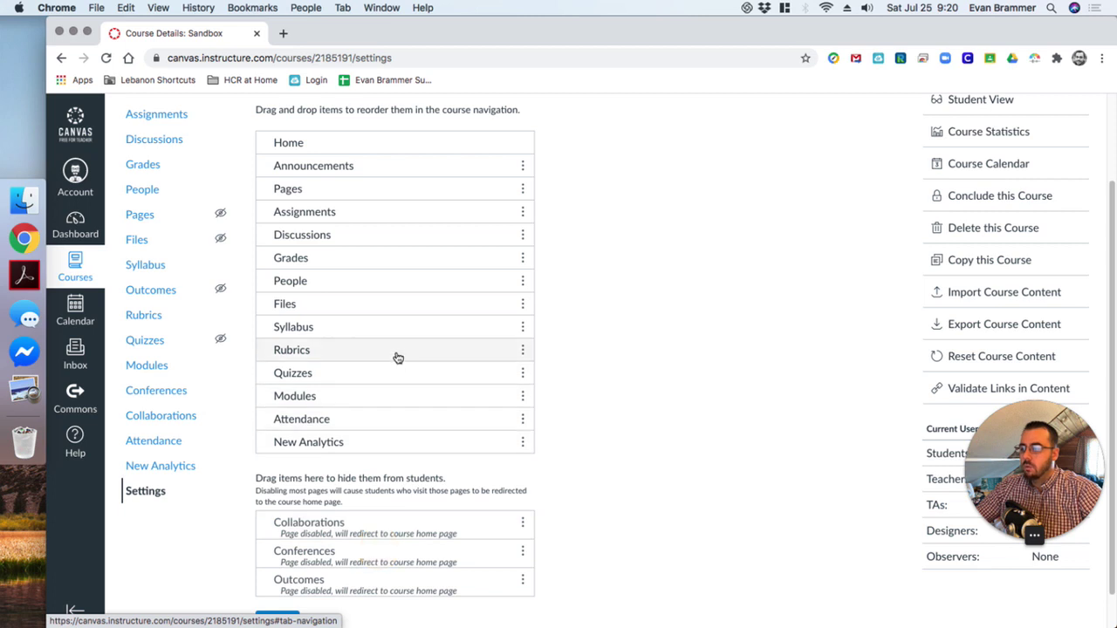
pyautogui.moveTo(397, 354); pyautogui.dragTo(390, 485)
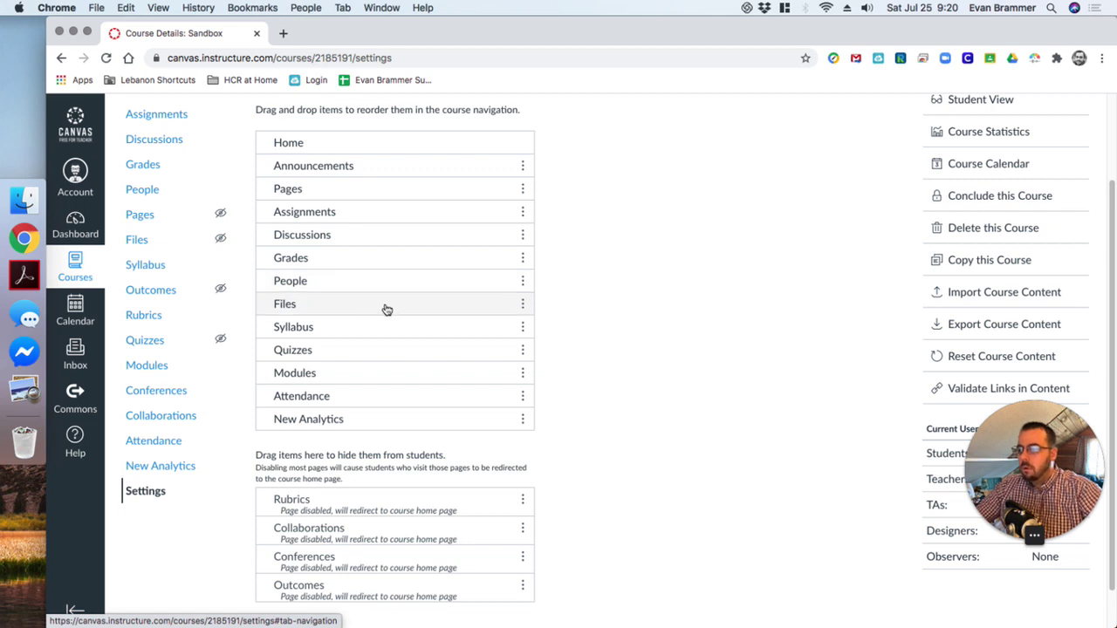
pyautogui.moveTo(384, 303); pyautogui.dragTo(421, 467)
pyautogui.moveTo(428, 387); pyautogui.dragTo(411, 431)
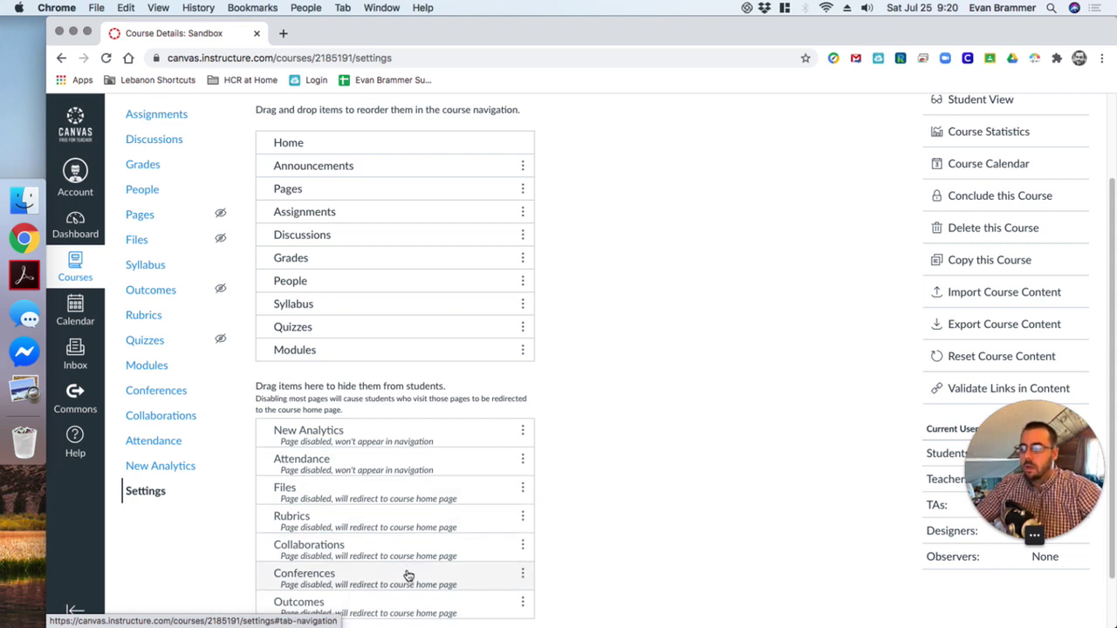
pyautogui.moveTo(409, 576); pyautogui.dragTo(456, 347)
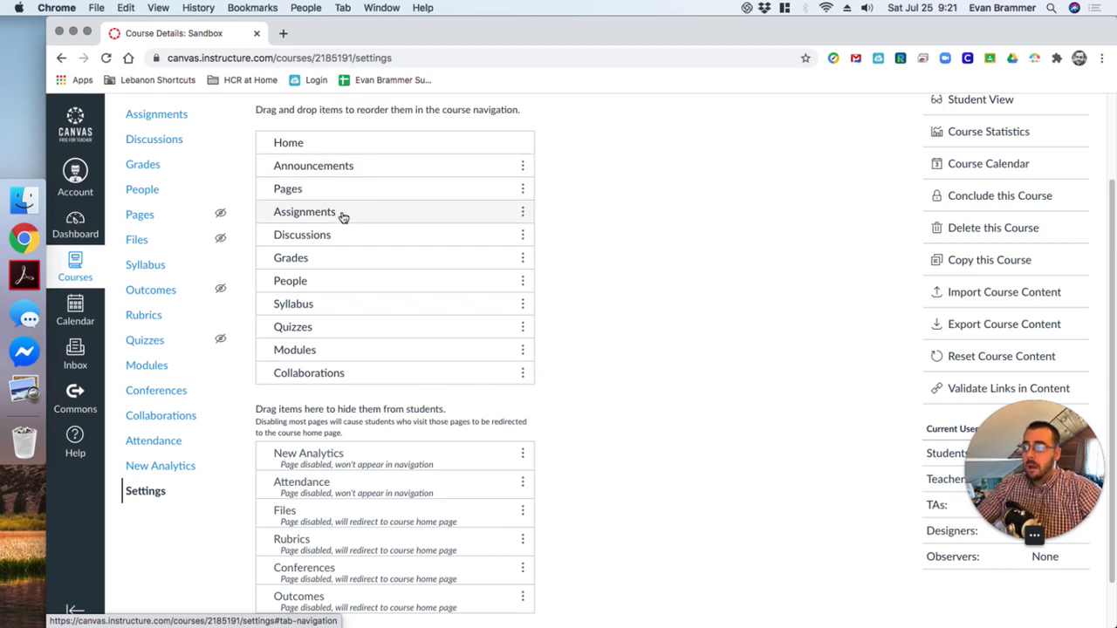
# Reposition Assignments in the visible navigation directly below Home.
pyautogui.moveTo(423, 223); pyautogui.dragTo(419, 456)
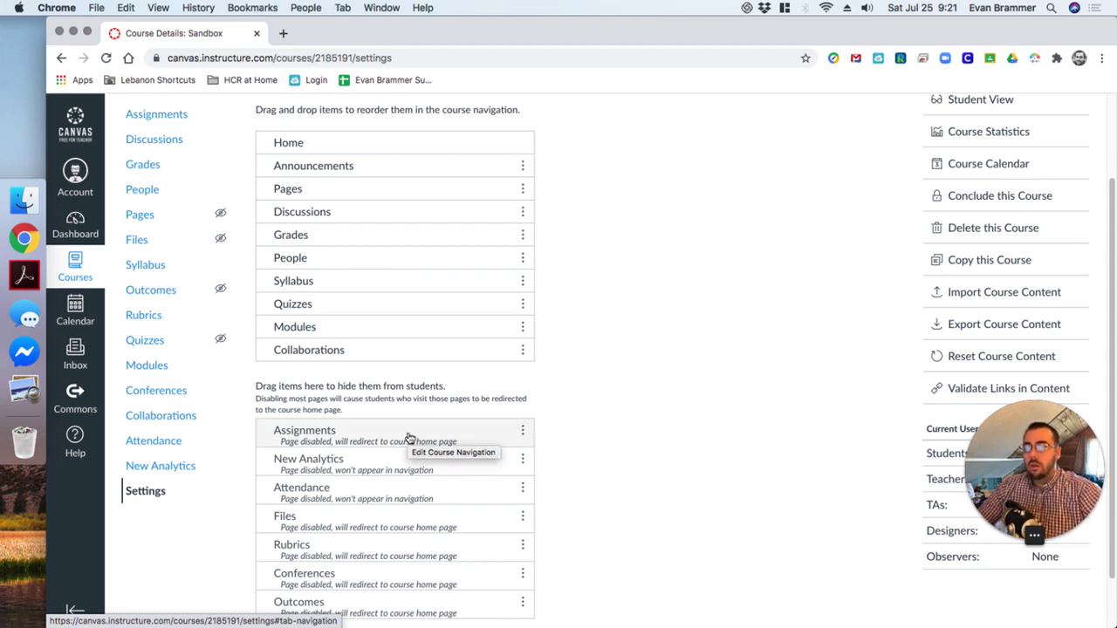
pyautogui.moveTo(409, 437); pyautogui.dragTo(439, 172)
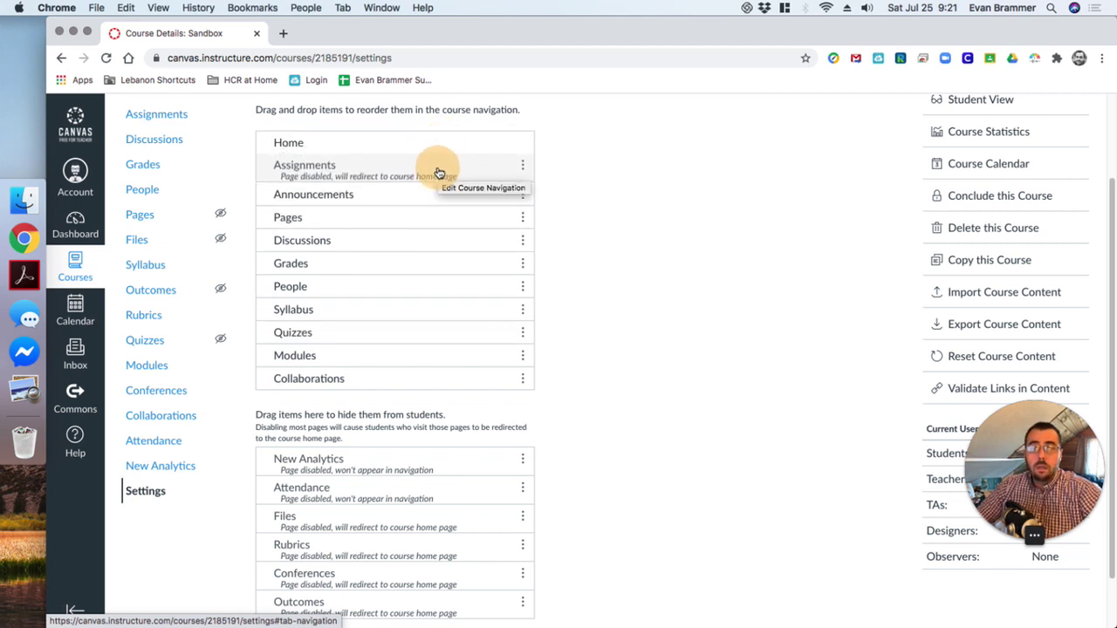
pyautogui.moveTo(439, 173); pyautogui.dragTo(448, 188)
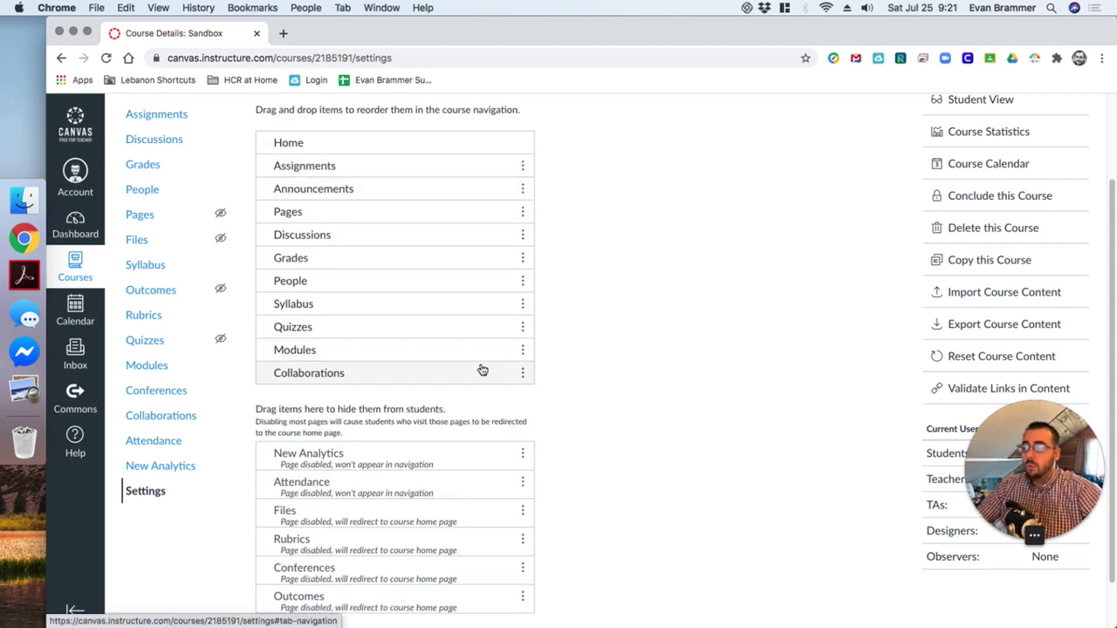
# Hide Collaborations and reorder the menu to Home, Modules, Discussions, Assignments, Grades.
pyautogui.moveTo(481, 370); pyautogui.dragTo(469, 439)
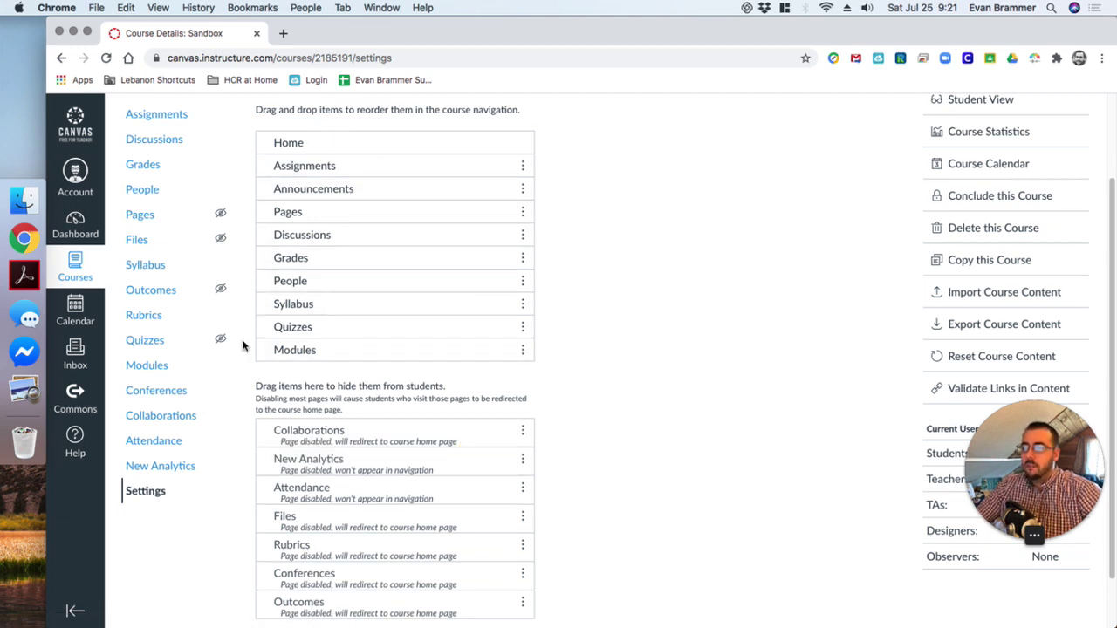
pyautogui.moveTo(352, 357); pyautogui.dragTo(361, 172)
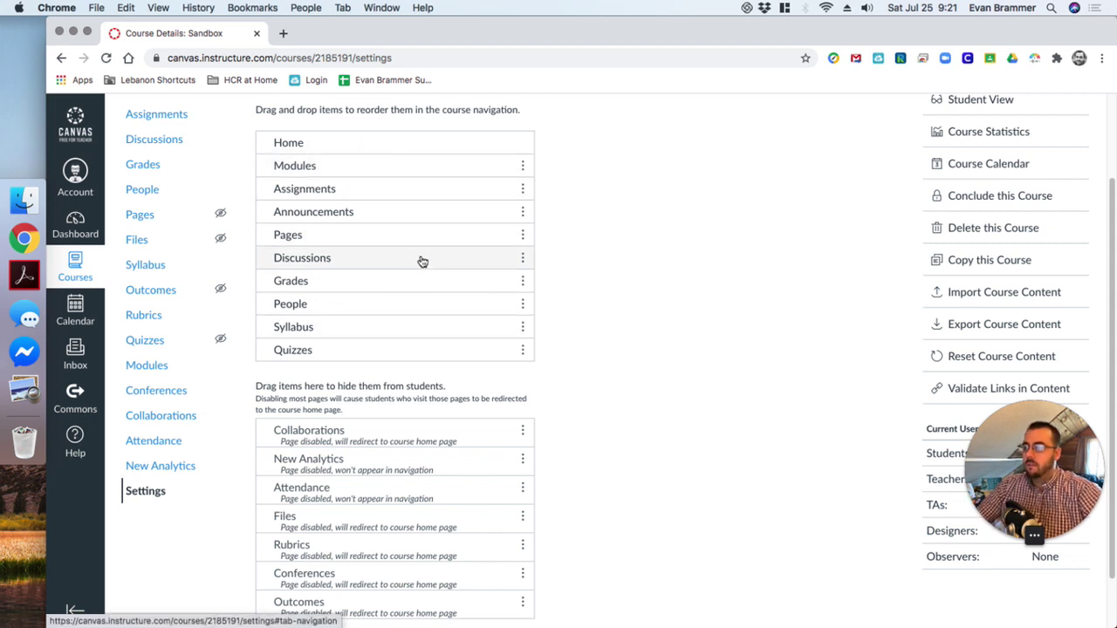
pyautogui.moveTo(427, 257); pyautogui.dragTo(434, 198)
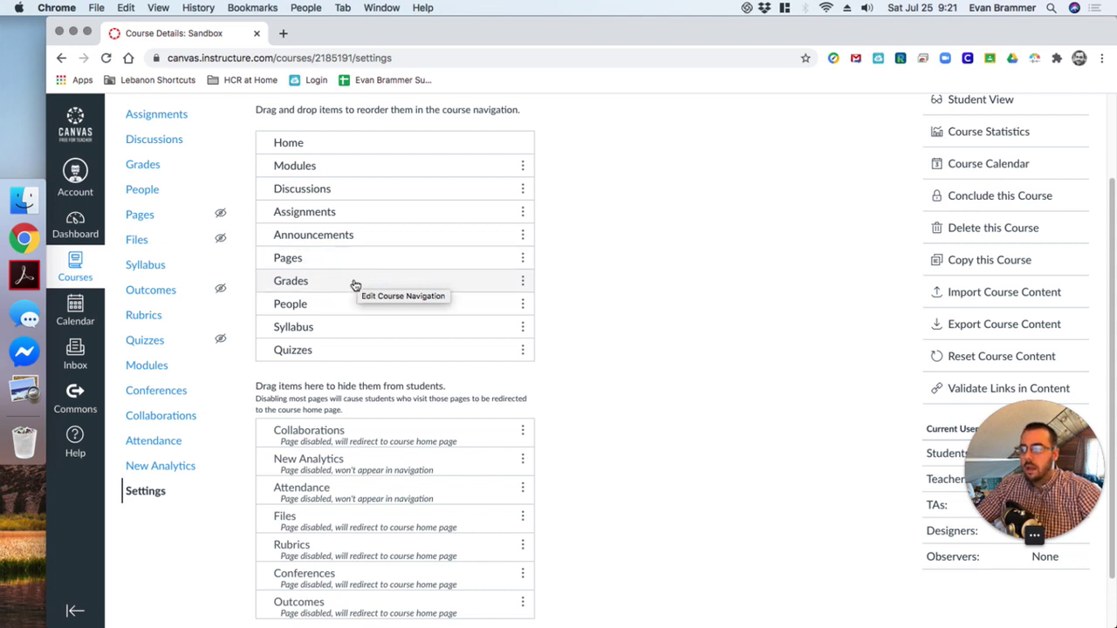
pyautogui.moveTo(355, 288); pyautogui.dragTo(375, 225)
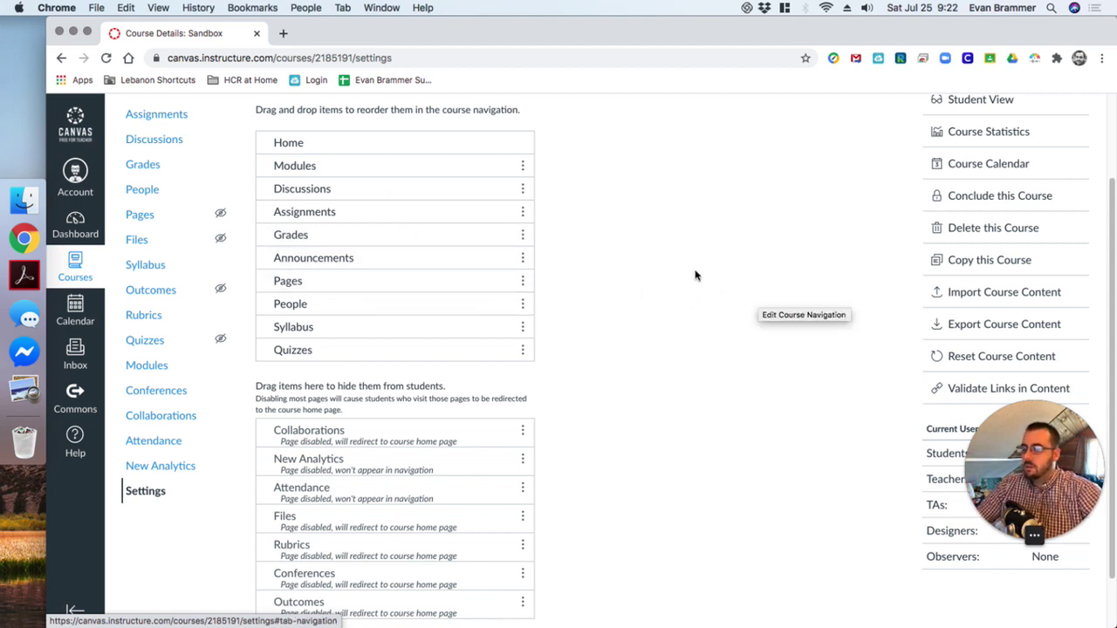
# Save the reordered course navigation and go back to the Sandbox Modules home page.
pyautogui.scroll(-2, 574, 149)
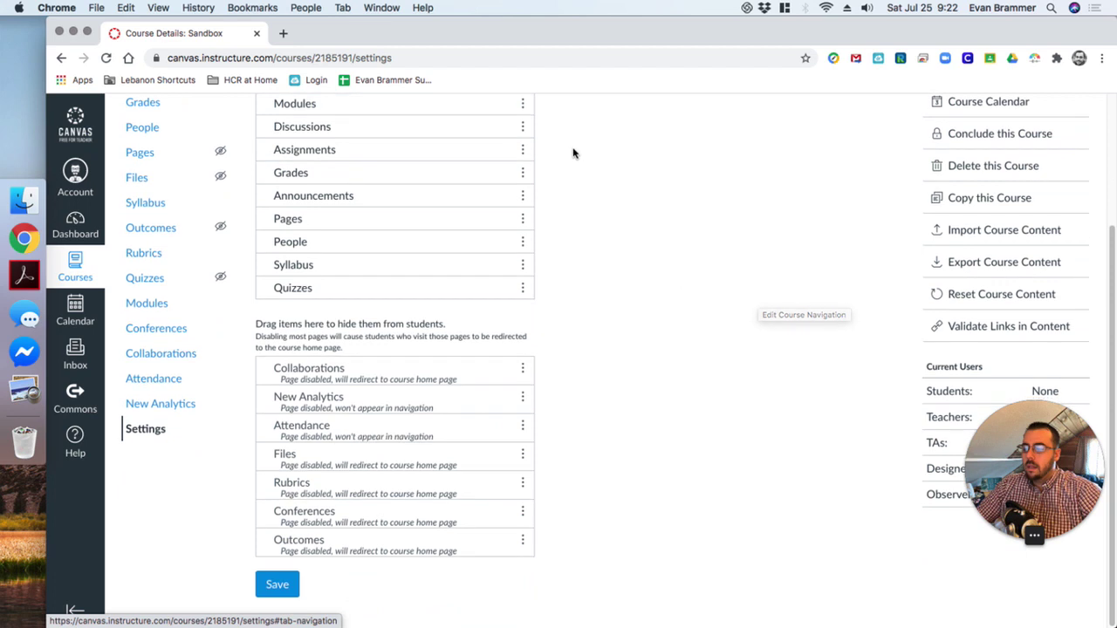
pyautogui.click(284, 588)
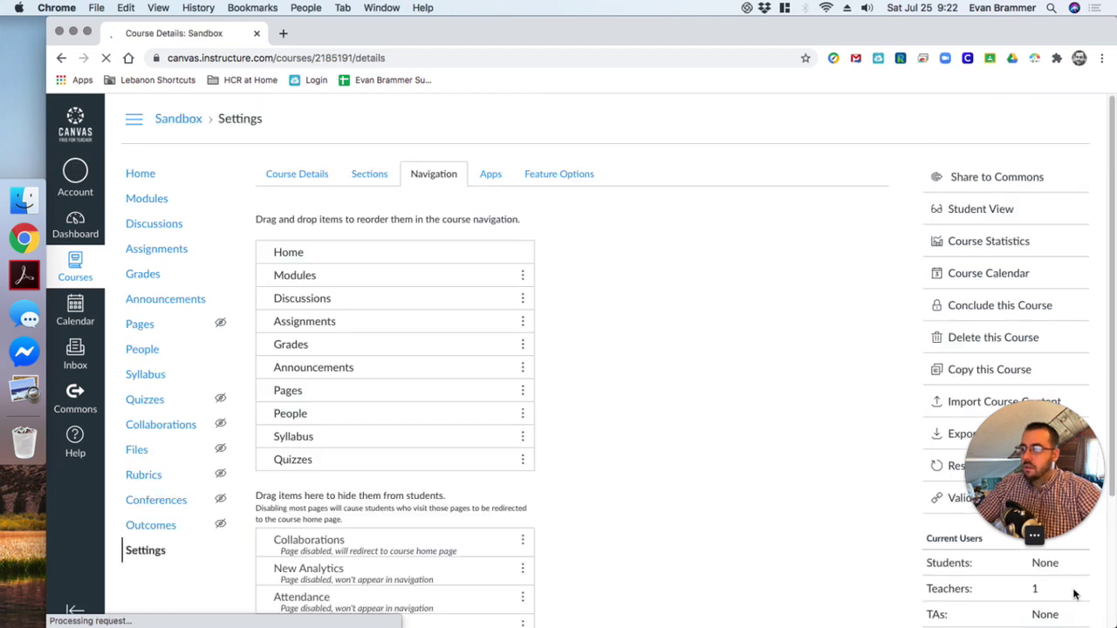
pyautogui.click(138, 174)
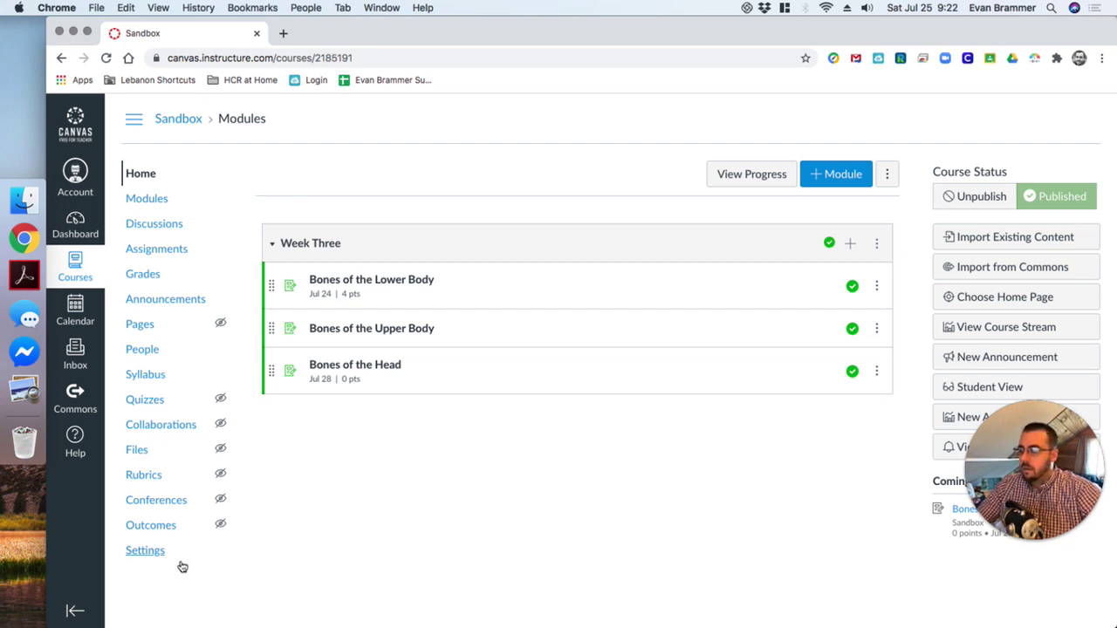
# Launch Student View from the course home page sidebar.
pyautogui.click(956, 390)
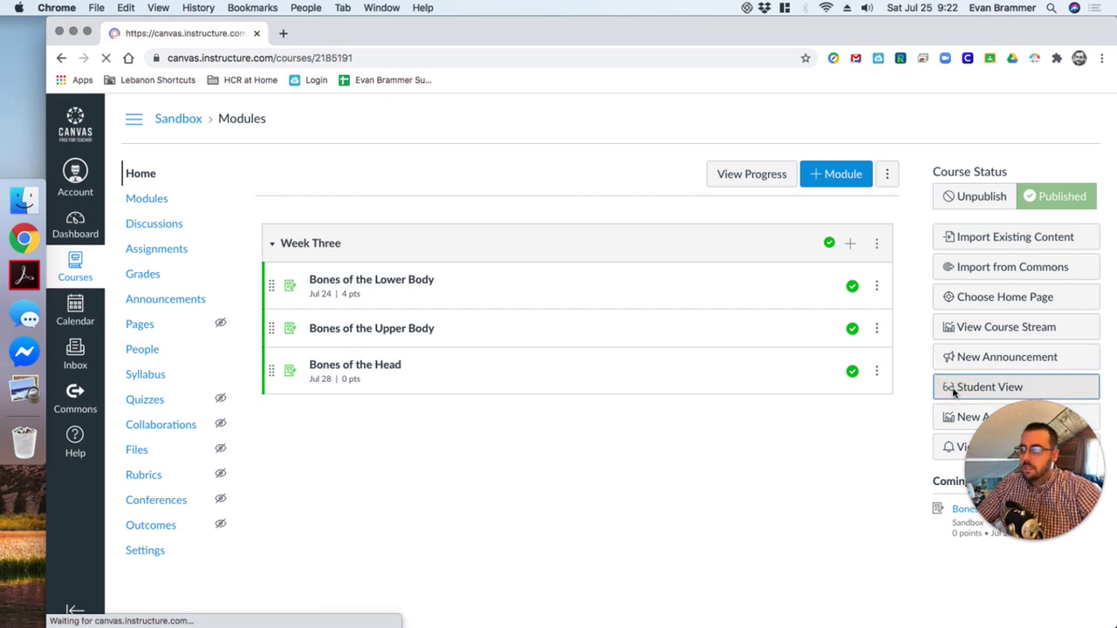